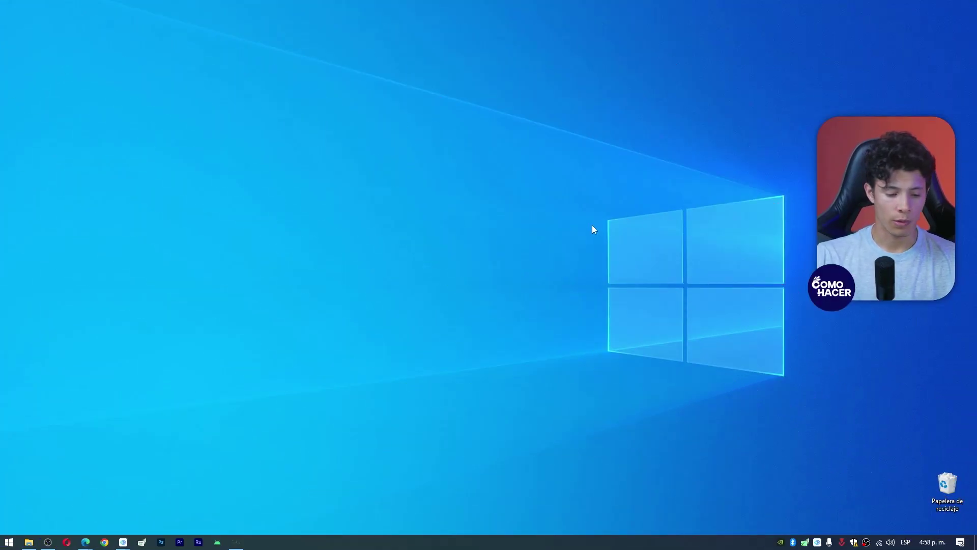
- Launch PowerPoint from the Start search and create a blank presentation
{"action": "key", "text": "super"}
{"action": "type", "text": "po"}
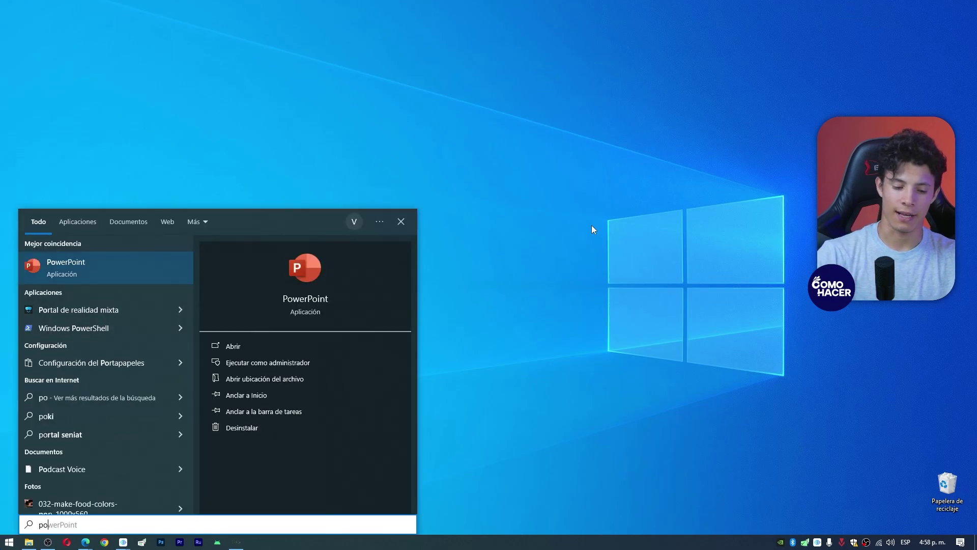
{"action": "type", "text": "wer"}
{"action": "left_click", "coordinate": [165, 261]}
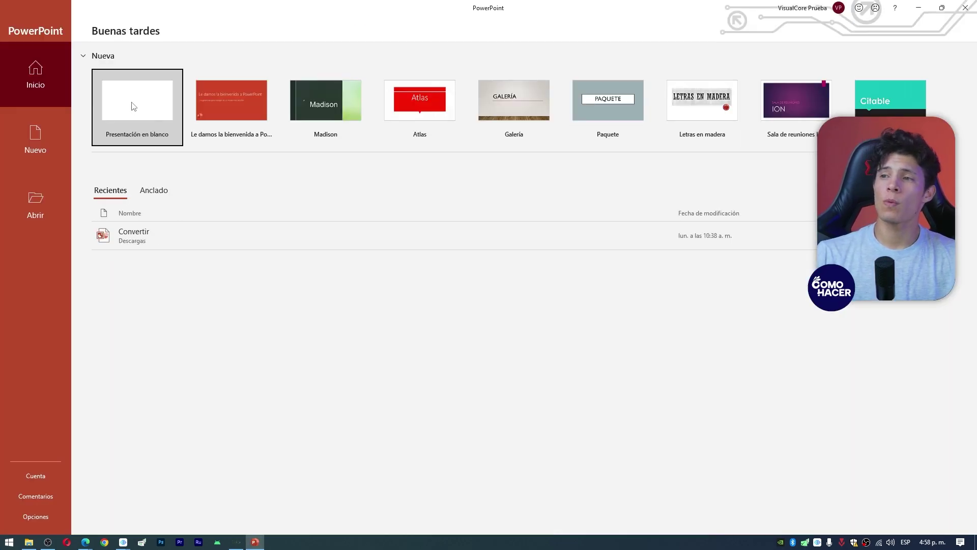
{"action": "left_click", "coordinate": [134, 106]}
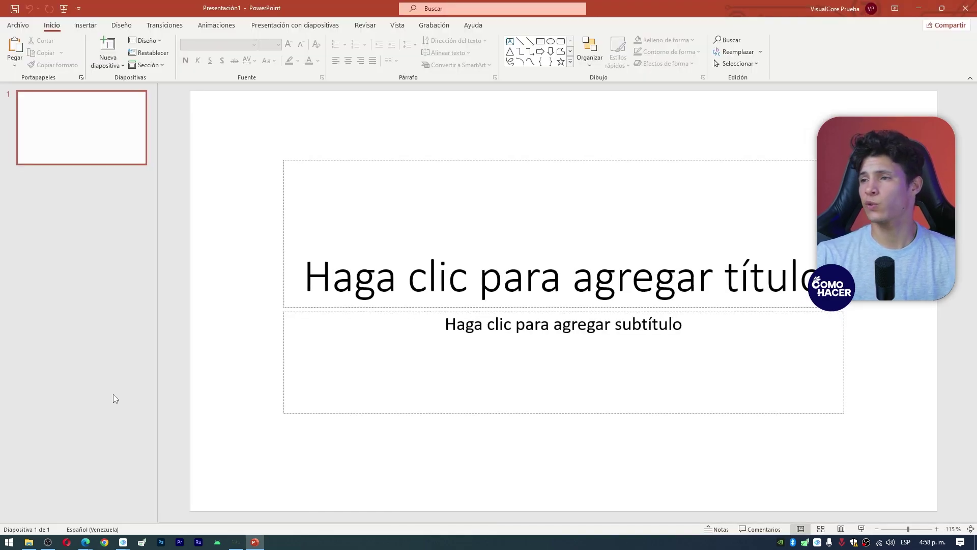
- Delete the title and subtitle placeholders so slide 1 is completely empty
{"action": "left_click", "coordinate": [444, 162]}
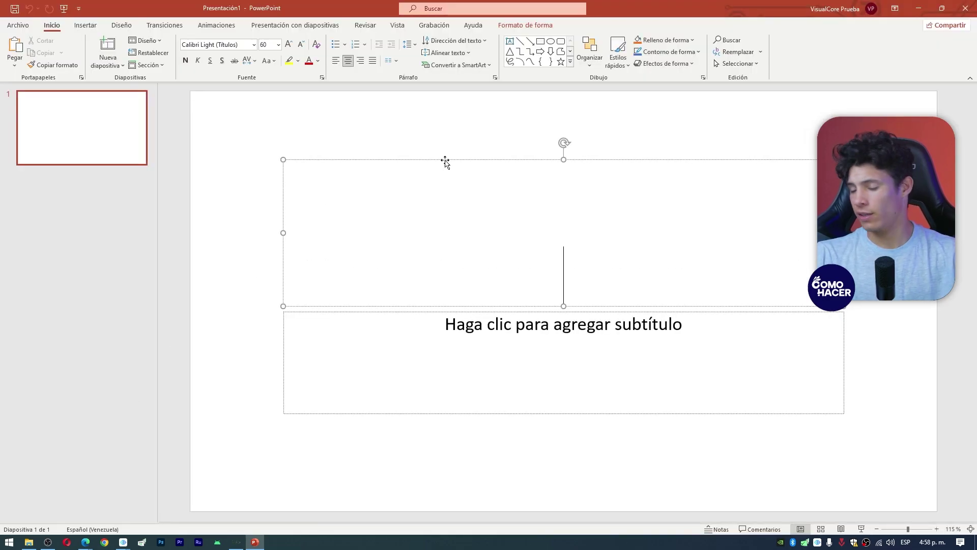
{"action": "left_click", "coordinate": [500, 307]}
{"action": "key", "text": "Delete"}
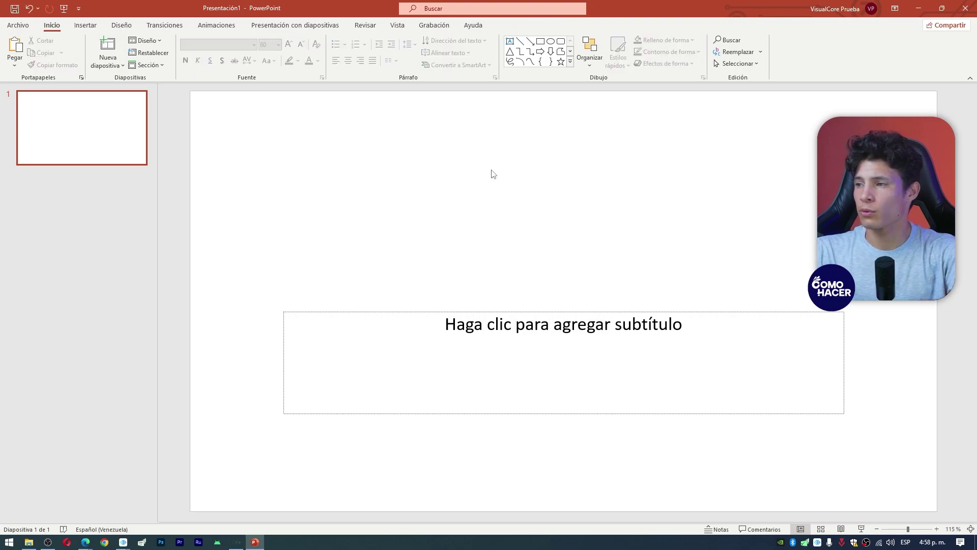
{"action": "left_click", "coordinate": [524, 311]}
{"action": "key", "text": "Delete"}
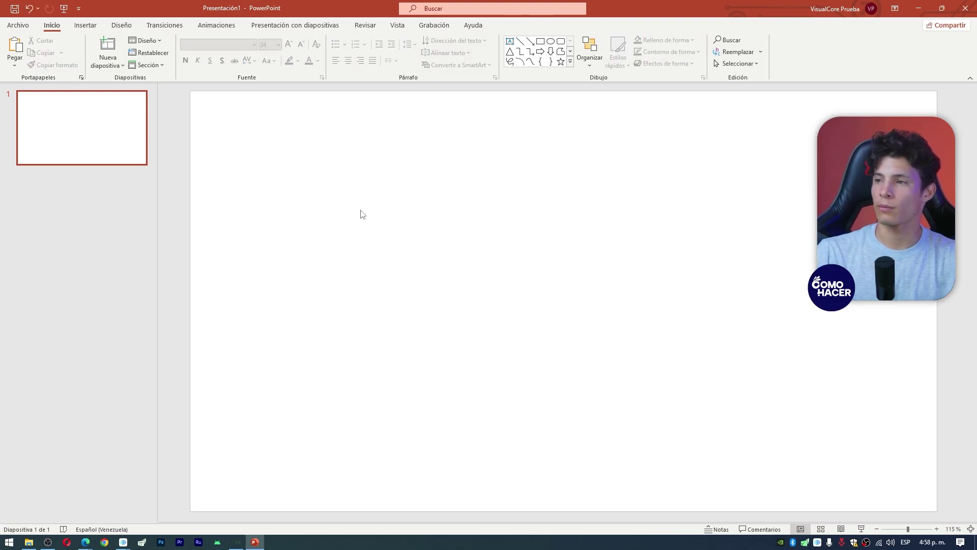
{"action": "left_click", "coordinate": [85, 25]}
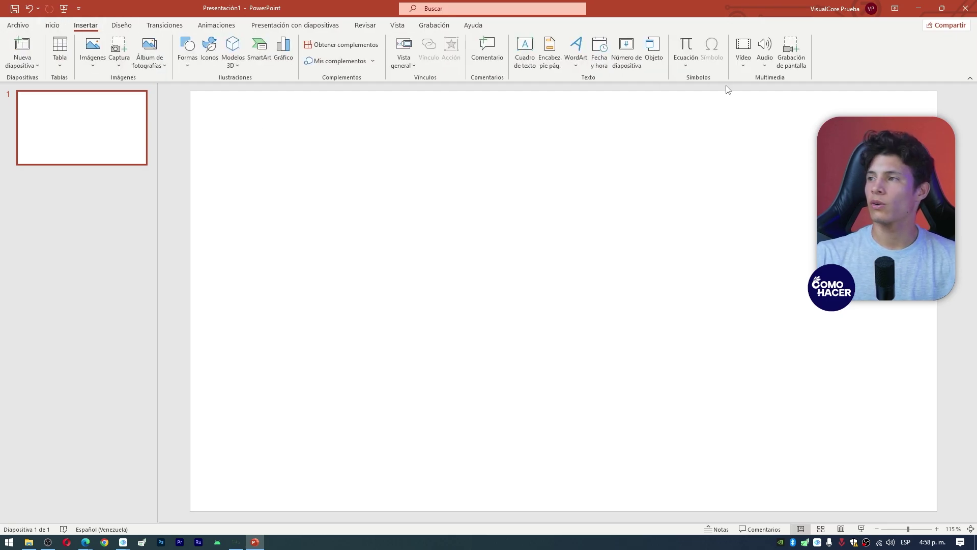
- Draw a text box across the slide and fill it with =rand() sample paragraphs
{"action": "left_click", "coordinate": [525, 51]}
{"action": "mouse_move", "coordinate": [290, 139]}
{"action": "left_mouse_down"}
{"action": "mouse_move", "coordinate": [695, 478]}
{"action": "mouse_move", "coordinate": [844, 470]}
{"action": "left_mouse_up"}
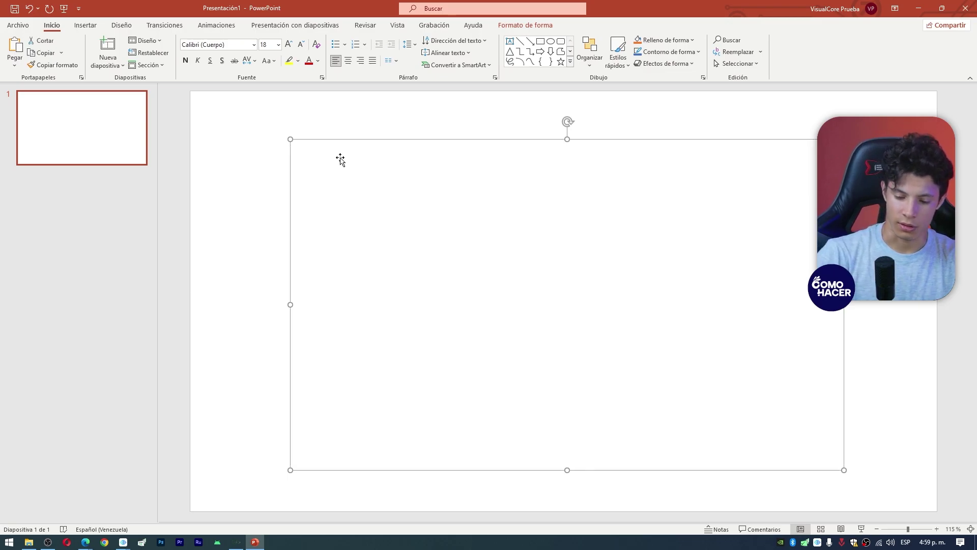
{"action": "type", "text": "=rand()"}
{"action": "key", "text": "Return"}
- Resize and reposition the sample text box on the slide
{"action": "left_click", "coordinate": [504, 376]}
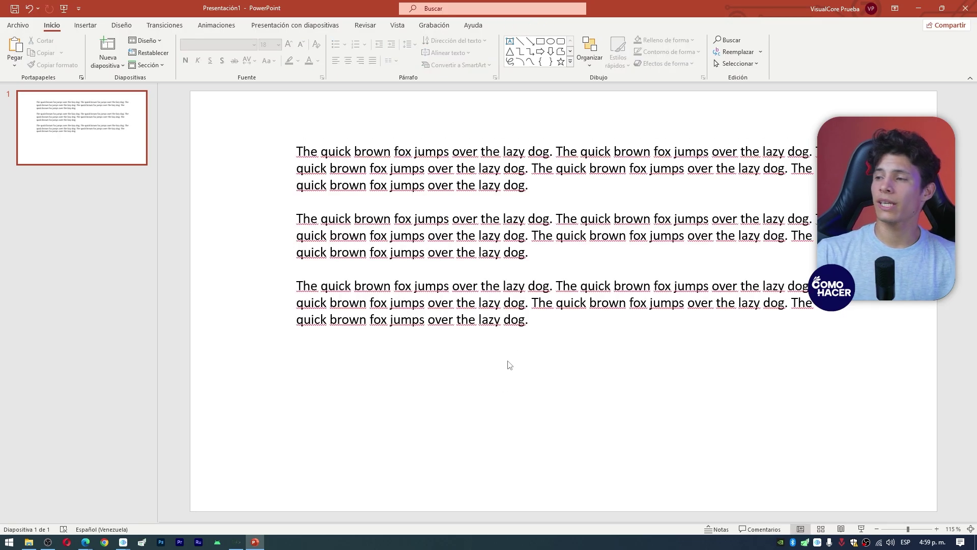
{"action": "left_click", "coordinate": [518, 318]}
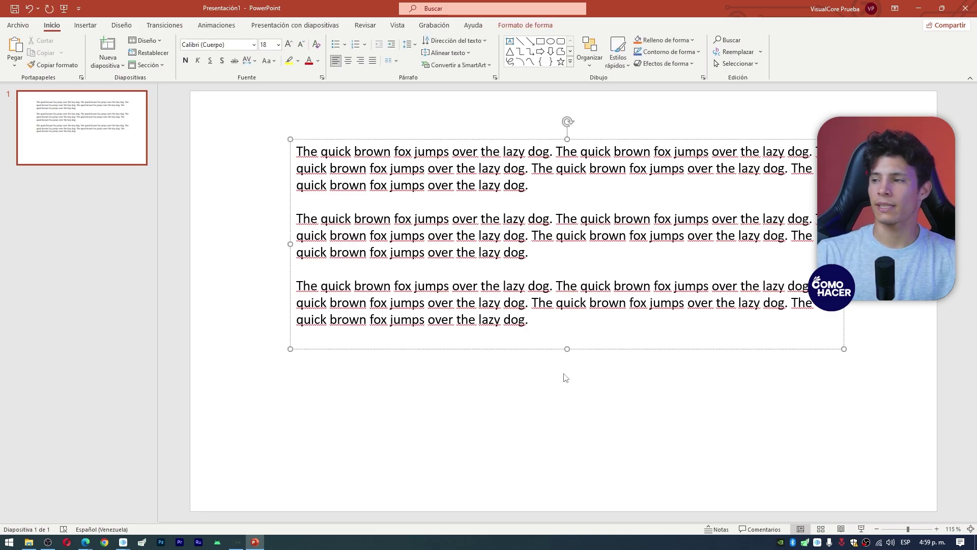
{"action": "left_click_drag", "start_coordinate": [568, 346], "coordinate": [567, 413]}
{"action": "key", "text": "ctrl+a"}
{"action": "left_click", "coordinate": [591, 160]}
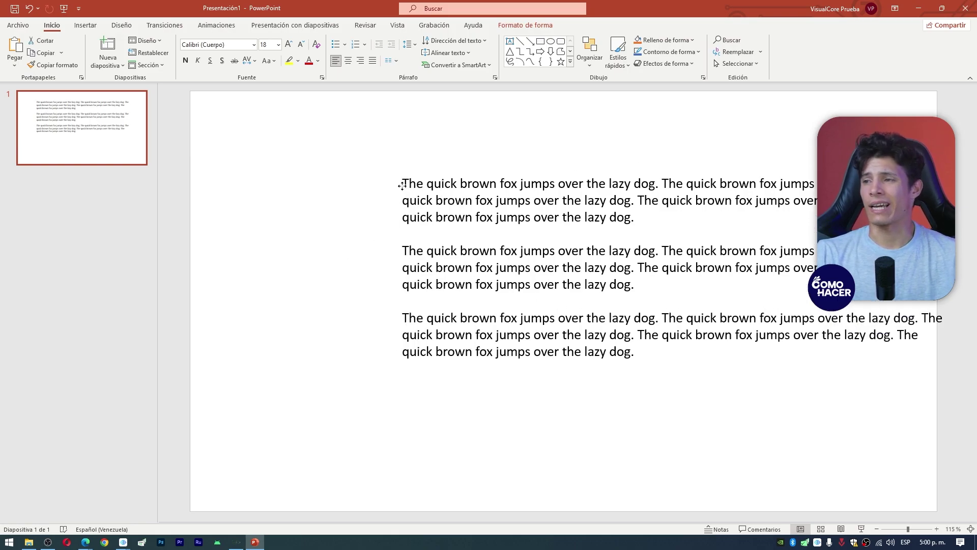
{"action": "mouse_move", "coordinate": [296, 154]}
{"action": "left_mouse_down"}
{"action": "mouse_move", "coordinate": [278, 168]}
{"action": "mouse_move", "coordinate": [372, 217]}
{"action": "mouse_move", "coordinate": [275, 154]}
{"action": "mouse_move", "coordinate": [520, 308]}
{"action": "mouse_move", "coordinate": [507, 322]}
{"action": "left_mouse_up"}
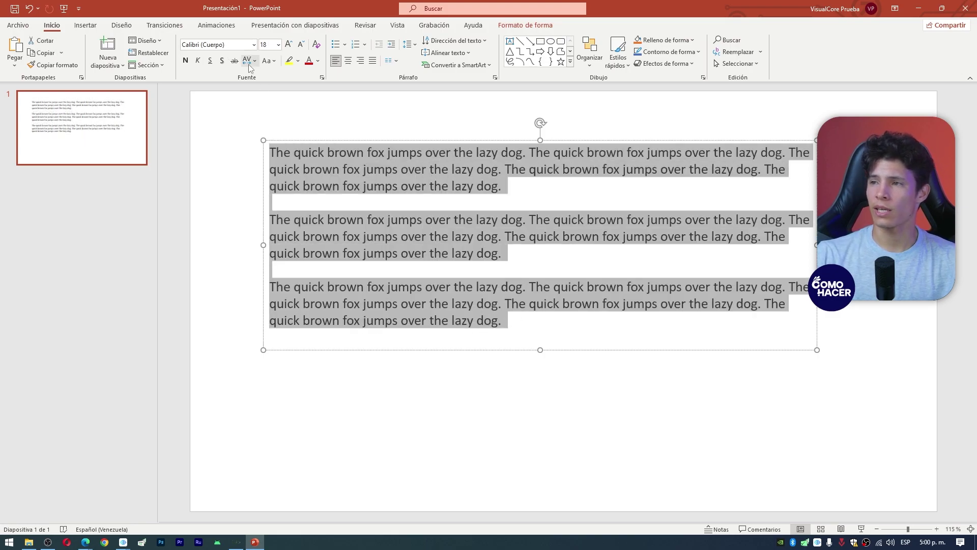
- Set the three 'quick brown fox' paragraphs in the A.C.M.E. Explosive font
{"action": "left_click", "coordinate": [254, 45]}
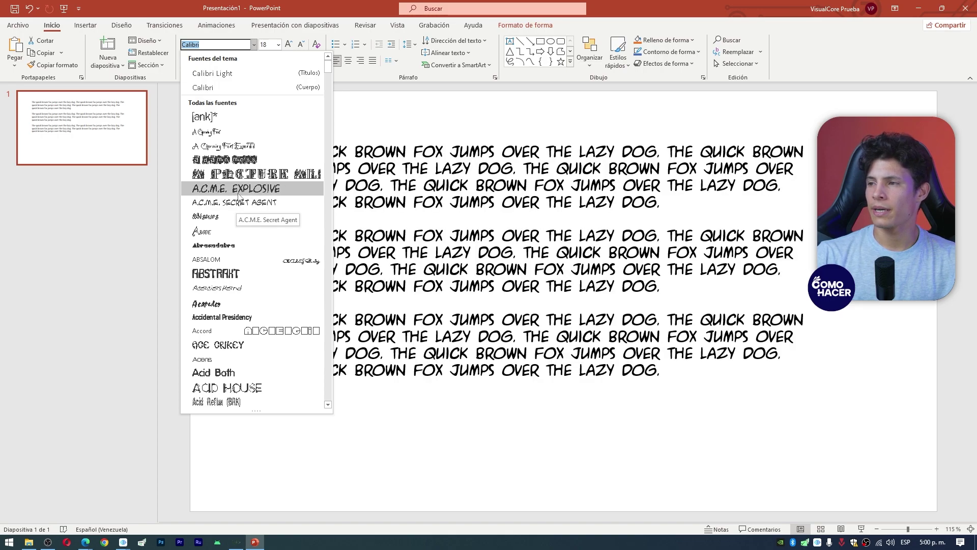
{"action": "left_click", "coordinate": [239, 189]}
{"action": "left_click", "coordinate": [510, 419]}
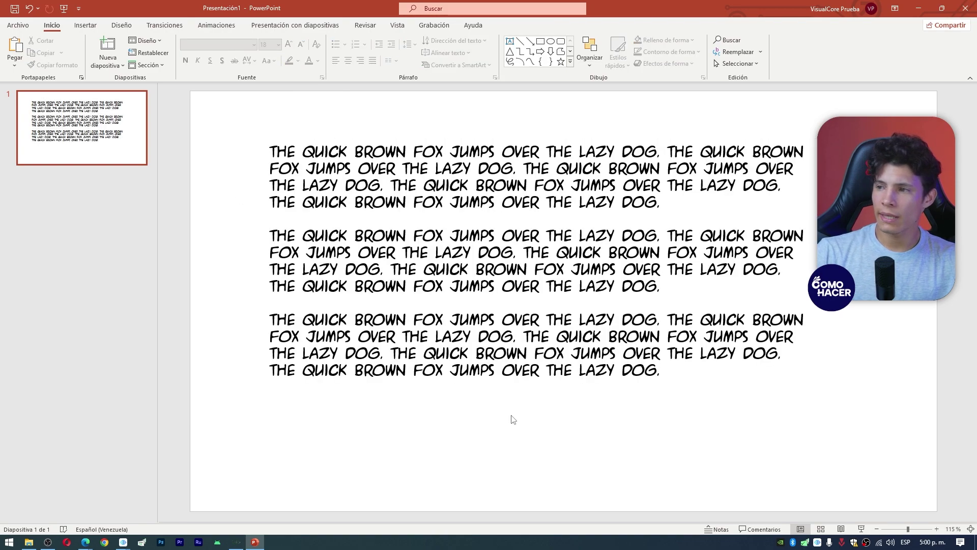
{"action": "left_click_drag", "start_coordinate": [677, 371], "coordinate": [281, 148]}
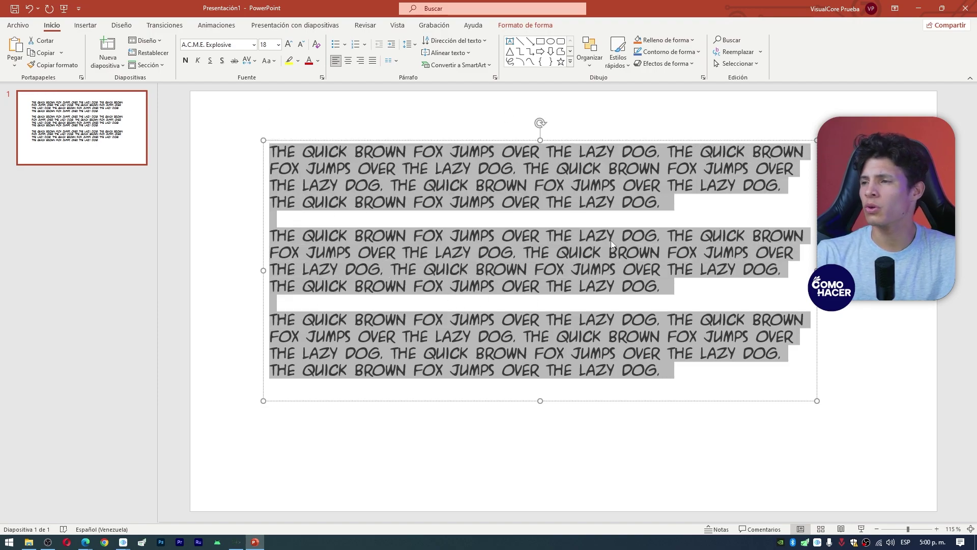
{"action": "left_click", "coordinate": [678, 377]}
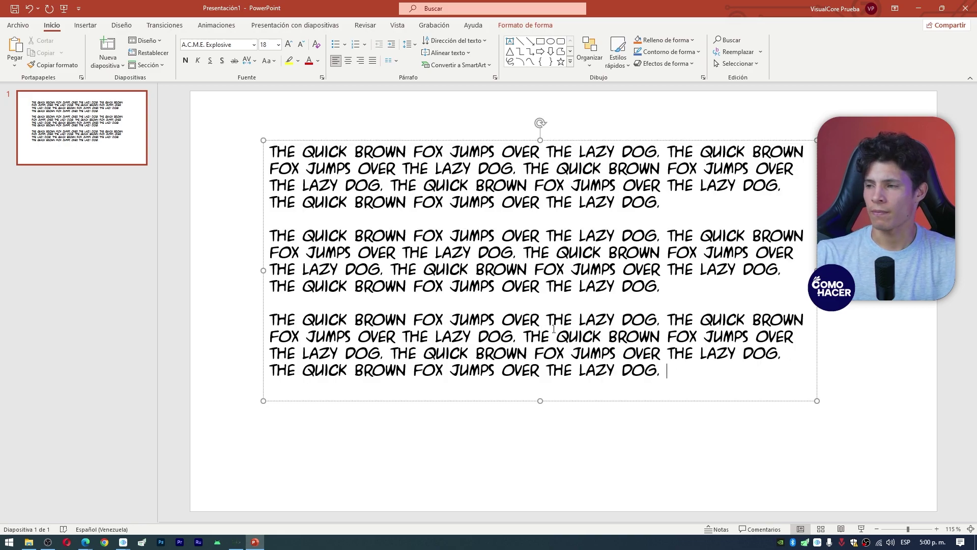
{"action": "left_click", "coordinate": [229, 178]}
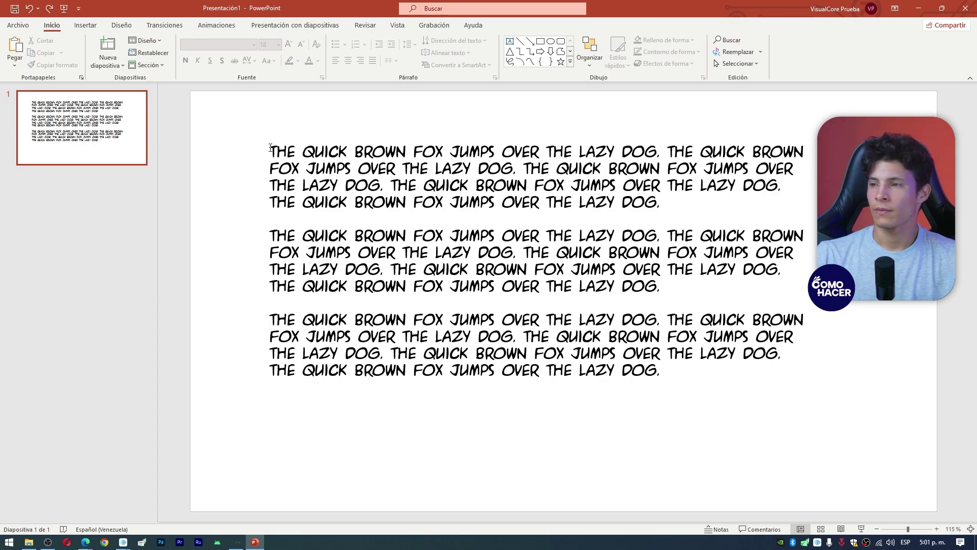
- Colour the first sample paragraph light blue
{"action": "left_click_drag", "start_coordinate": [270, 147], "coordinate": [671, 203]}
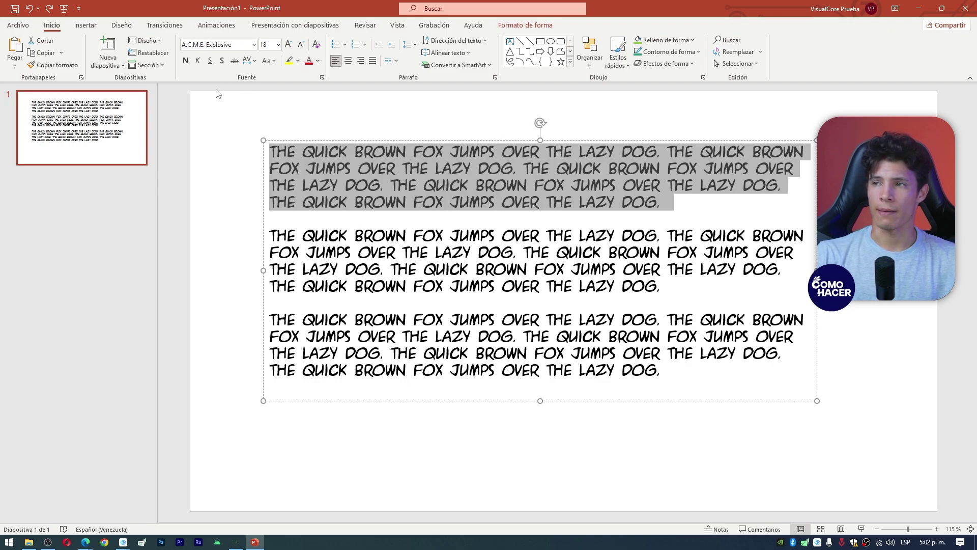
{"action": "left_click", "coordinate": [318, 62]}
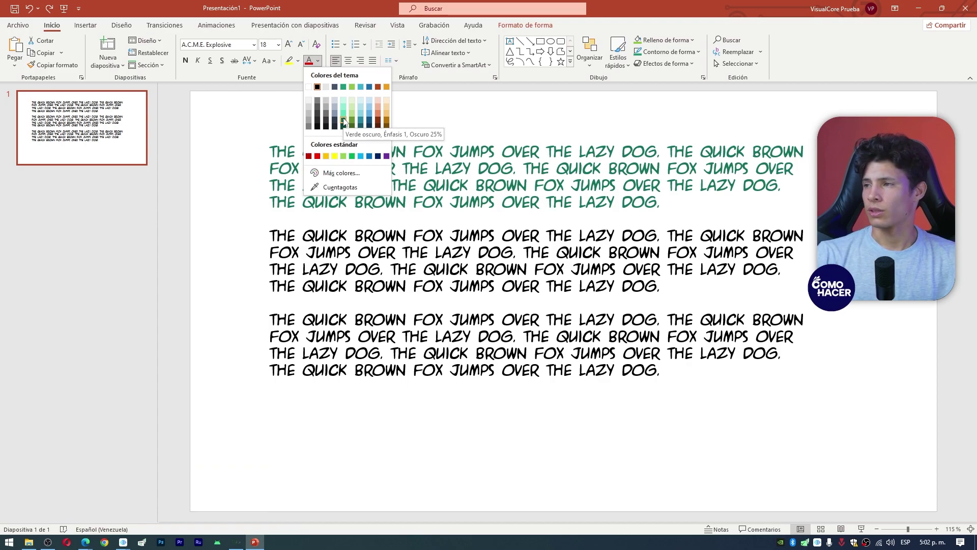
{"action": "left_click", "coordinate": [362, 157]}
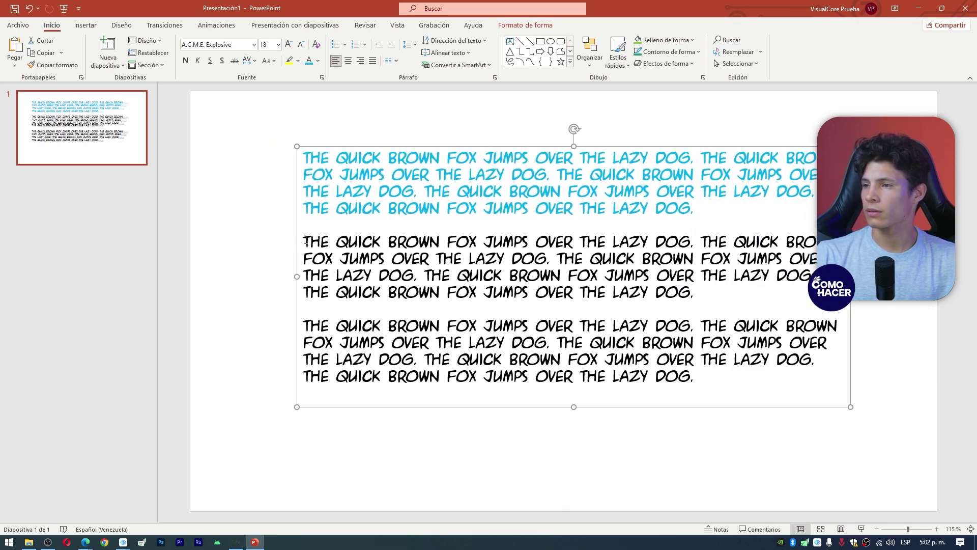
- Colour the second sample paragraph with the standard red font colour
{"action": "left_click_drag", "start_coordinate": [646, 292], "coordinate": [702, 301]}
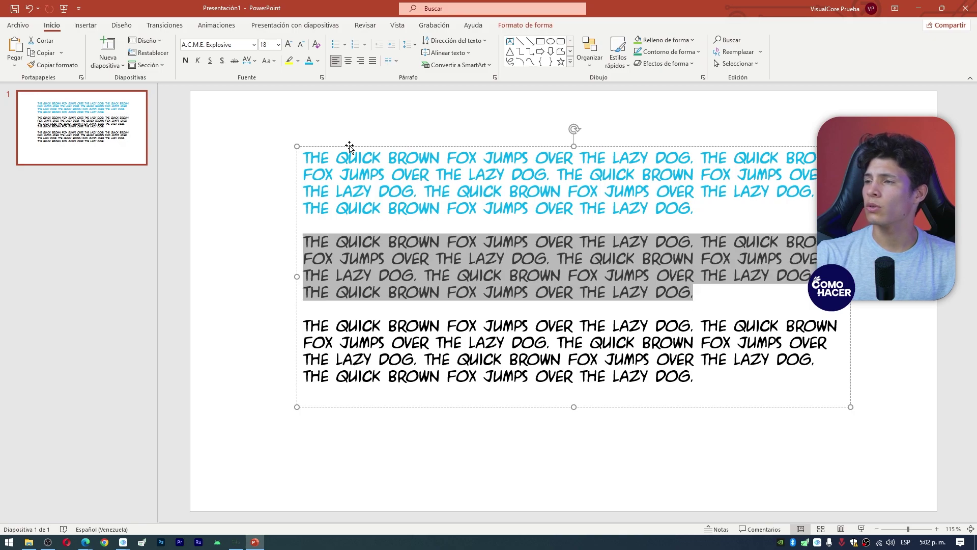
{"action": "left_click", "coordinate": [318, 61]}
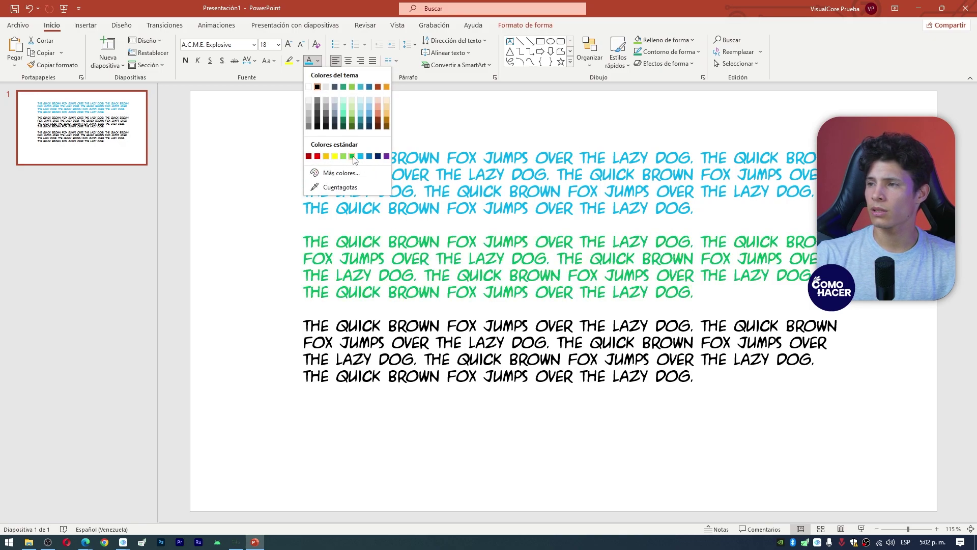
{"action": "left_click", "coordinate": [318, 157]}
{"action": "left_click", "coordinate": [322, 276]}
{"action": "mouse_move", "coordinate": [746, 389]}
{"action": "left_mouse_down"}
{"action": "mouse_move", "coordinate": [448, 376]}
{"action": "mouse_move", "coordinate": [304, 322]}
{"action": "left_mouse_up"}
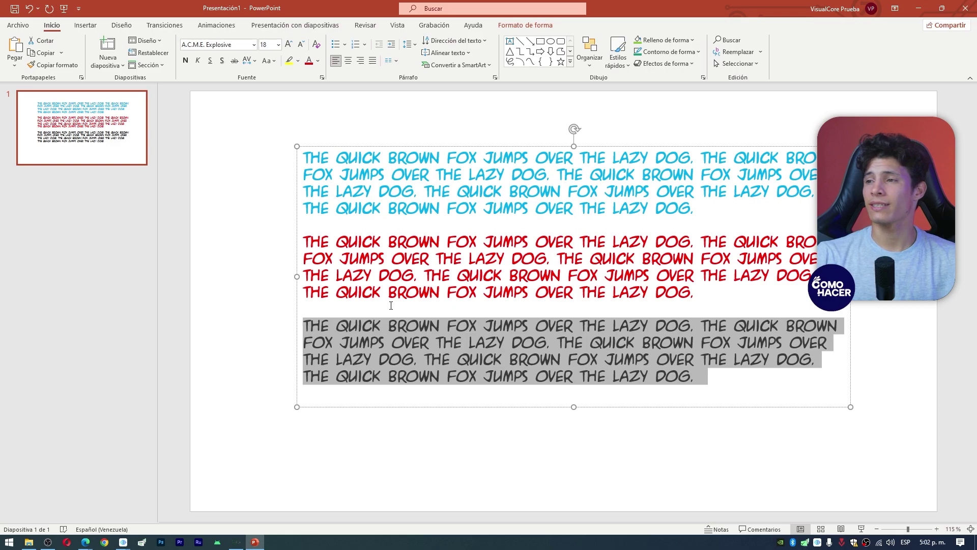
{"action": "left_click", "coordinate": [319, 61]}
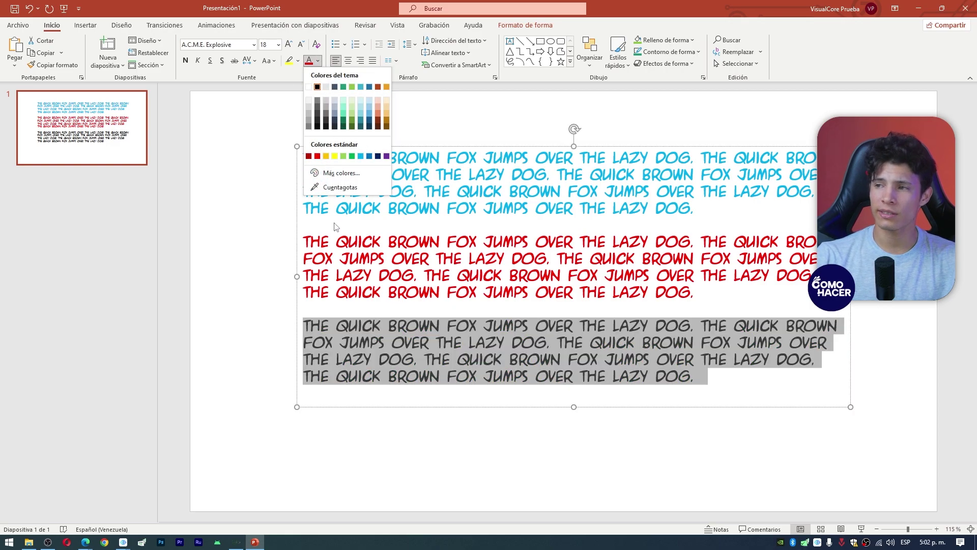
- In the More Colors dialog, try the HSL and RGB colour models on the Custom tab
{"action": "left_click", "coordinate": [341, 174]}
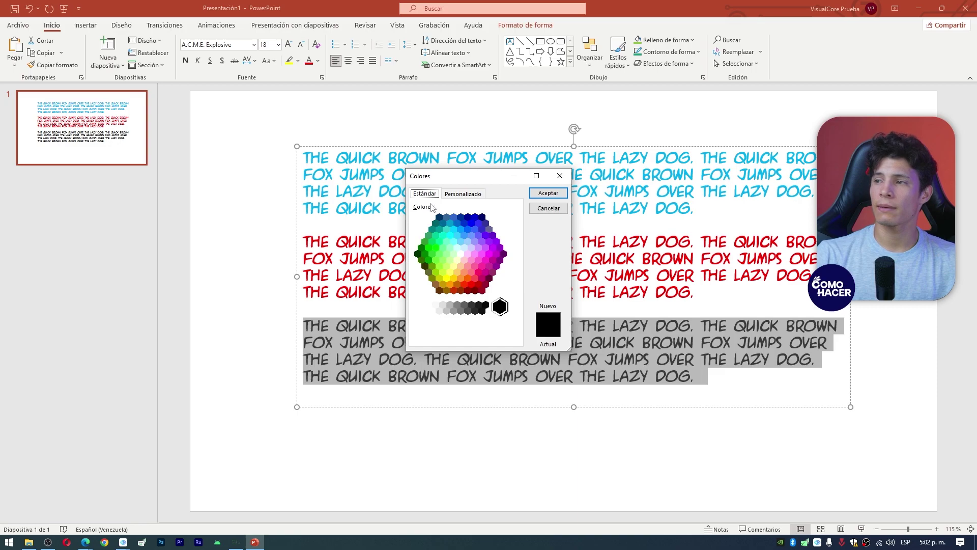
{"action": "left_click", "coordinate": [453, 194]}
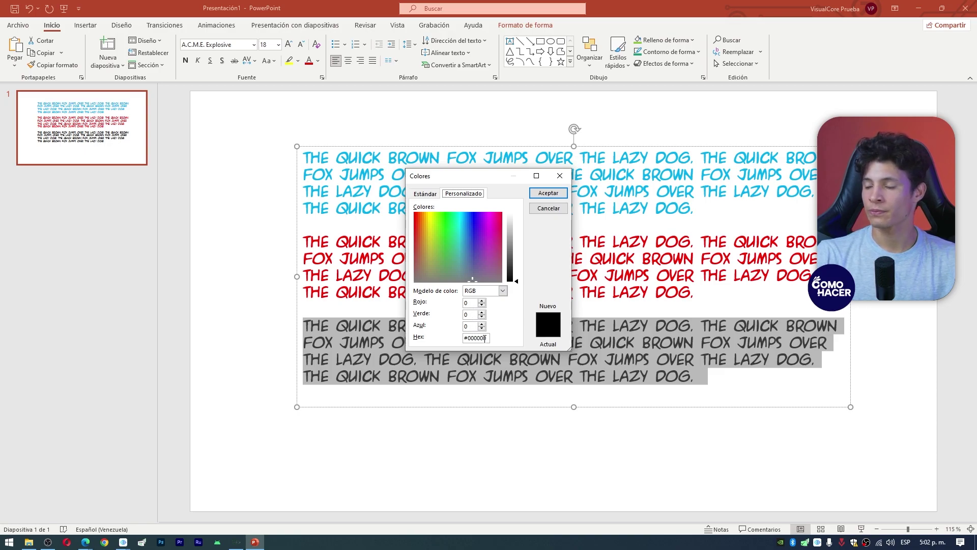
{"action": "left_click", "coordinate": [487, 293]}
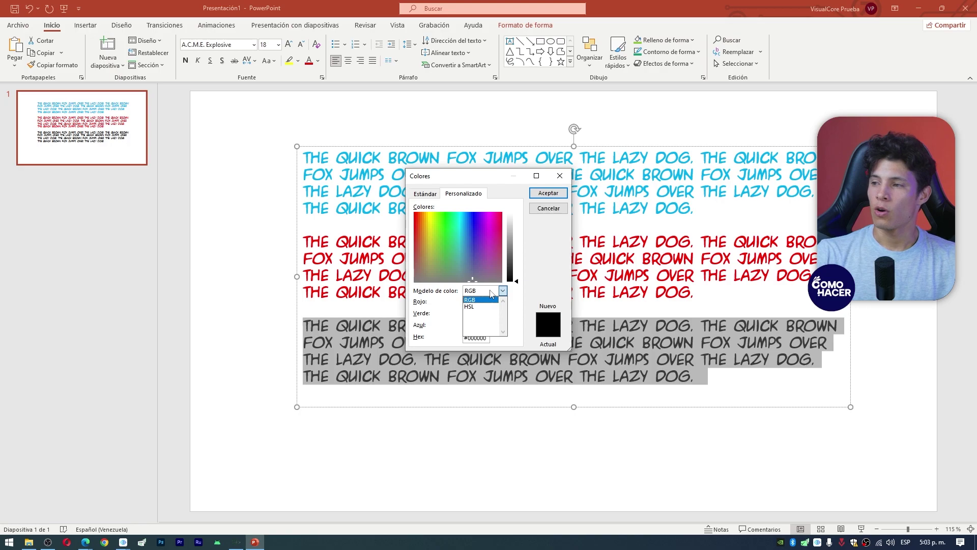
{"action": "left_click", "coordinate": [489, 301]}
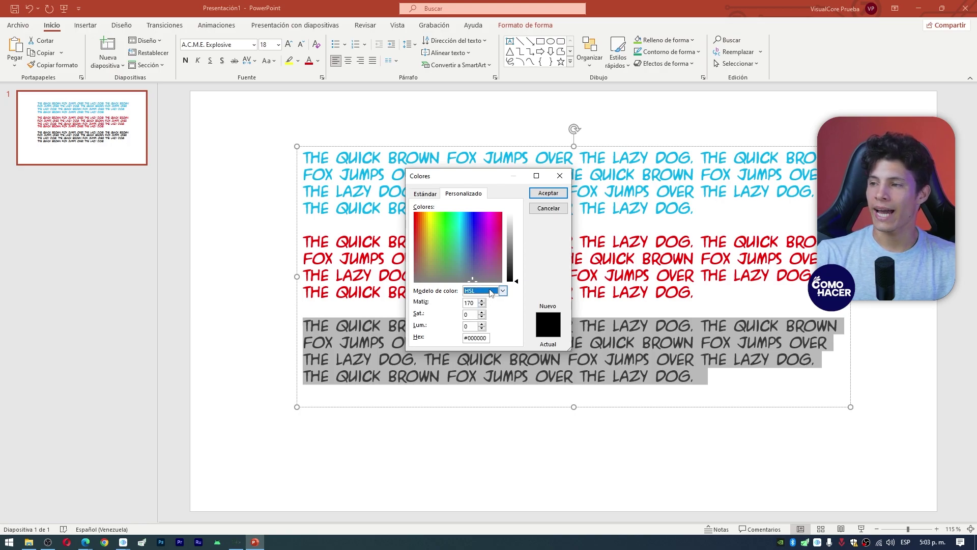
{"action": "left_click", "coordinate": [491, 292]}
{"action": "left_click", "coordinate": [483, 298]}
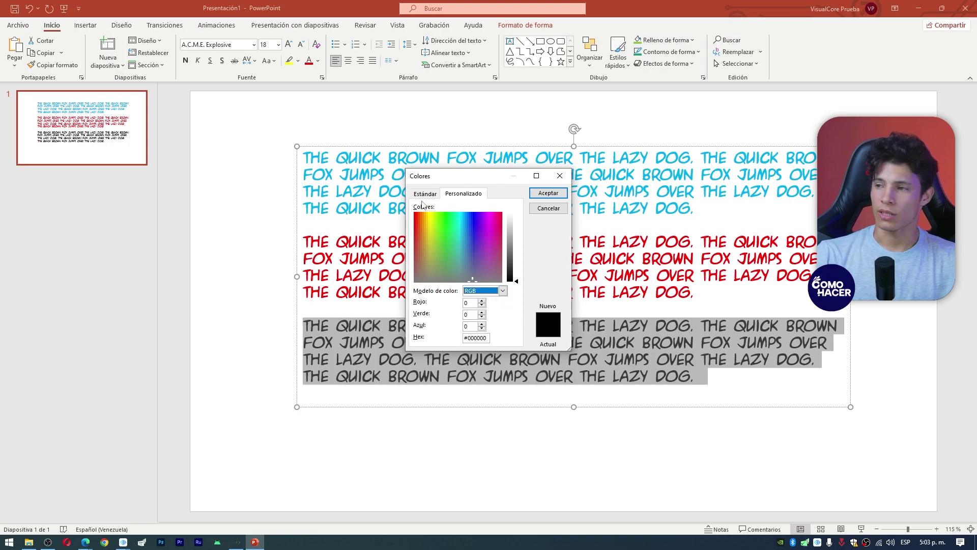
{"action": "left_click", "coordinate": [426, 198]}
- Preview cyan, mint green, pink and yellow swatches from the standard palette
{"action": "left_click", "coordinate": [438, 258]}
{"action": "left_click", "coordinate": [457, 247]}
{"action": "left_click", "coordinate": [442, 261]}
{"action": "left_click", "coordinate": [447, 242]}
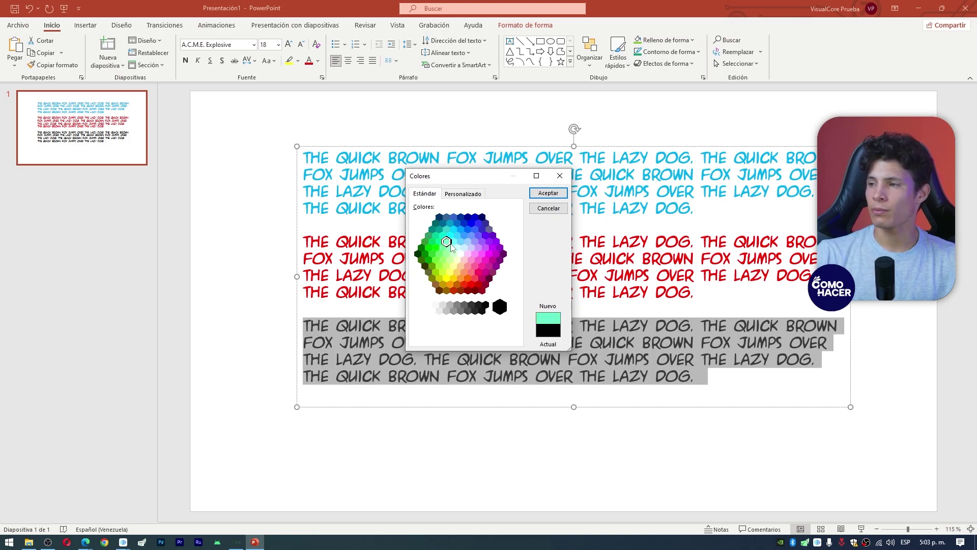
{"action": "left_click", "coordinate": [441, 270]}
{"action": "left_click", "coordinate": [467, 266]}
{"action": "left_click", "coordinate": [461, 257]}
{"action": "left_click", "coordinate": [456, 248]}
- Mix a bright yellow-green custom colour and apply it to the third paragraph
{"action": "left_click", "coordinate": [464, 193]}
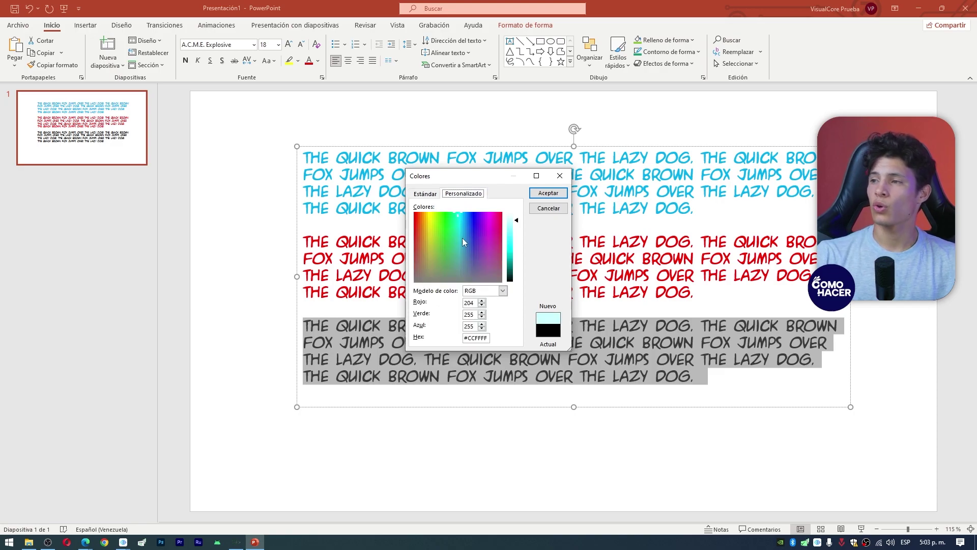
{"action": "left_click_drag", "start_coordinate": [460, 253], "coordinate": [455, 220]}
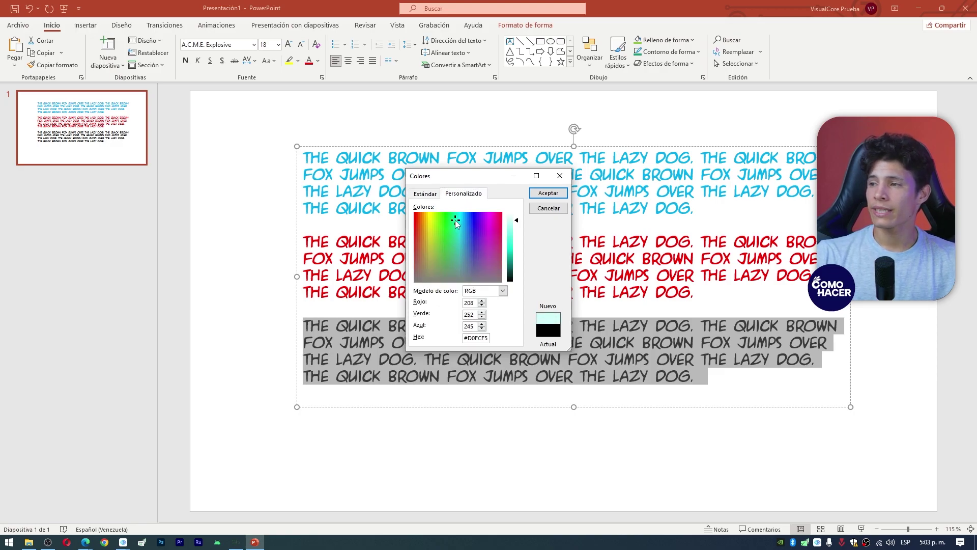
{"action": "mouse_move", "coordinate": [442, 215]}
{"action": "left_mouse_down"}
{"action": "mouse_move", "coordinate": [465, 247]}
{"action": "mouse_move", "coordinate": [449, 230]}
{"action": "left_mouse_up"}
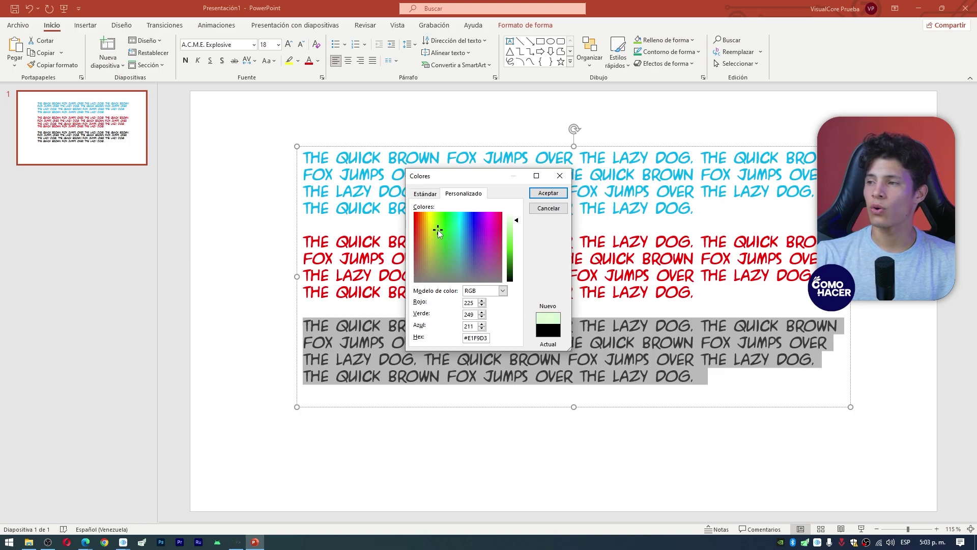
{"action": "left_click_drag", "start_coordinate": [517, 220], "coordinate": [516, 237]}
{"action": "left_click_drag", "start_coordinate": [435, 221], "coordinate": [429, 223]}
{"action": "left_click_drag", "start_coordinate": [432, 222], "coordinate": [430, 218]}
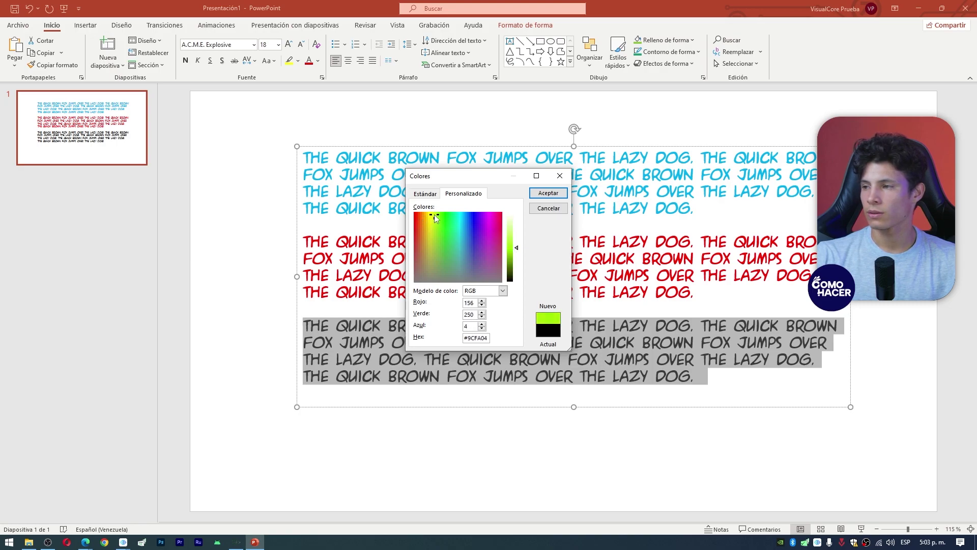
{"action": "left_click", "coordinate": [548, 192]}
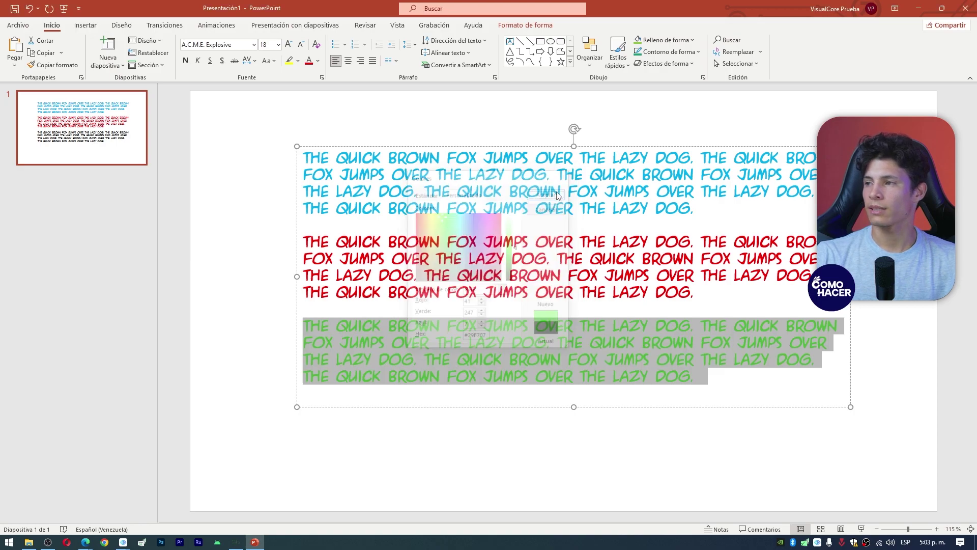
{"action": "left_click", "coordinate": [677, 390]}
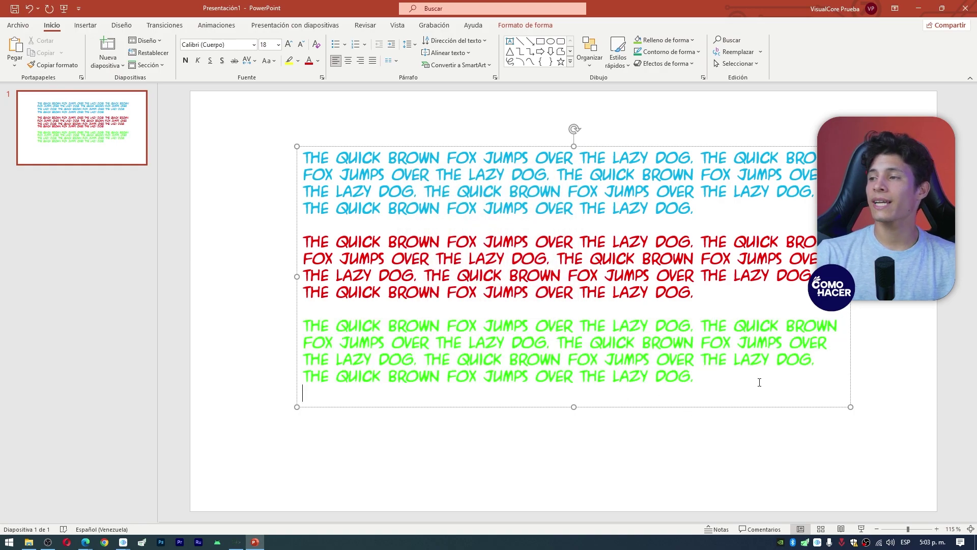
{"action": "left_click_drag", "start_coordinate": [715, 390], "coordinate": [311, 153]}
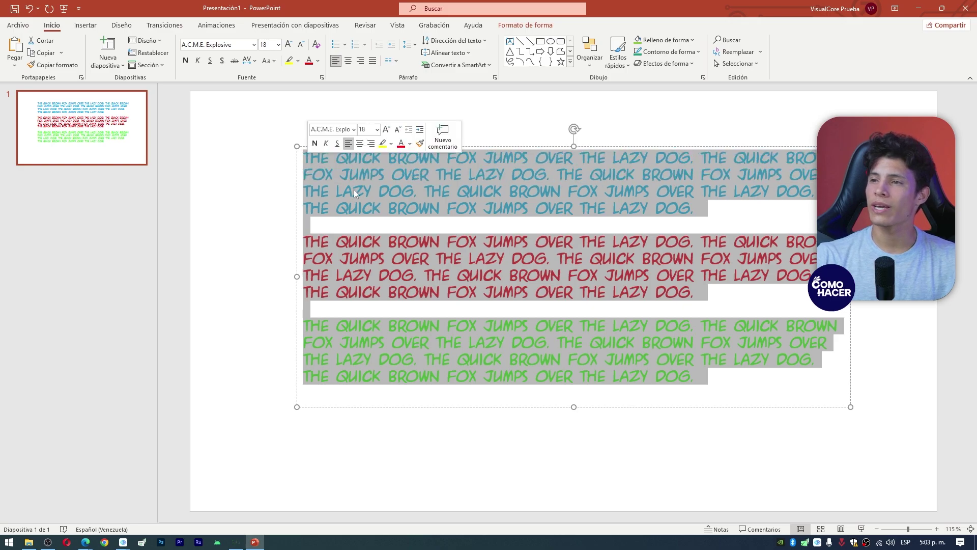
{"action": "left_click", "coordinate": [430, 225]}
{"action": "left_click", "coordinate": [710, 377]}
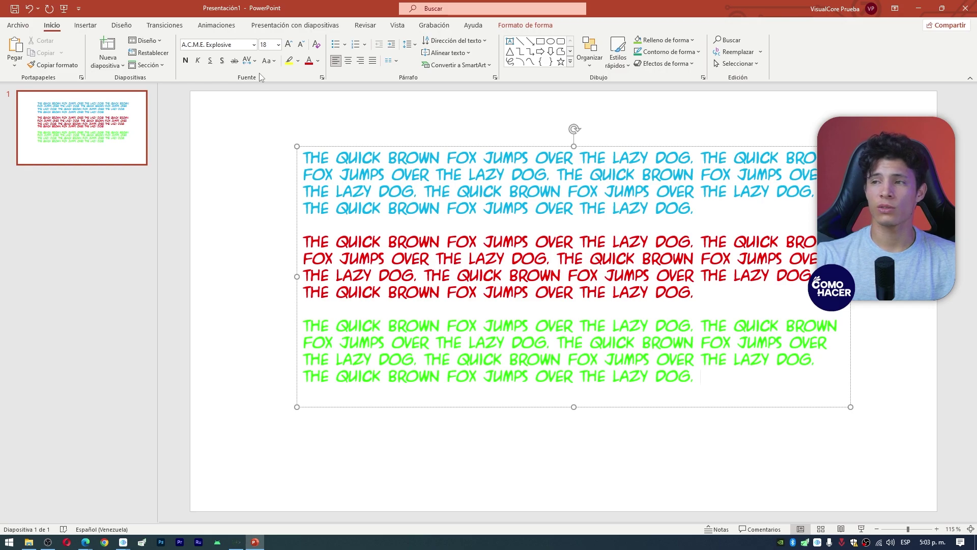
{"action": "left_click", "coordinate": [317, 62]}
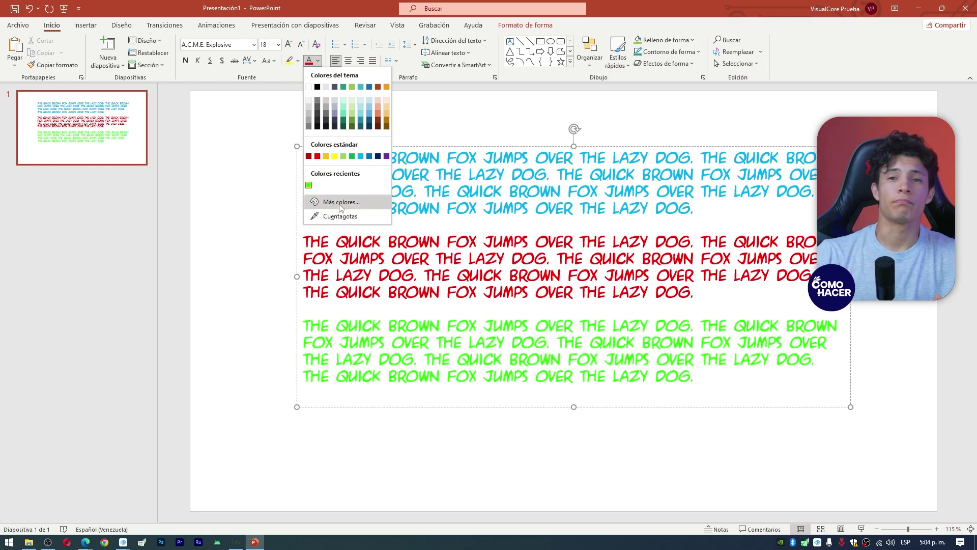
{"action": "left_click", "coordinate": [326, 80]}
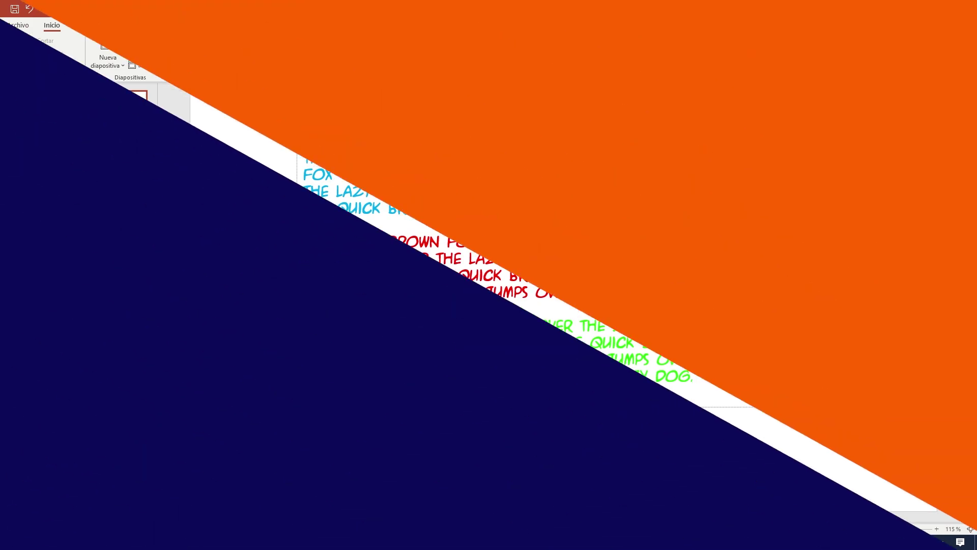